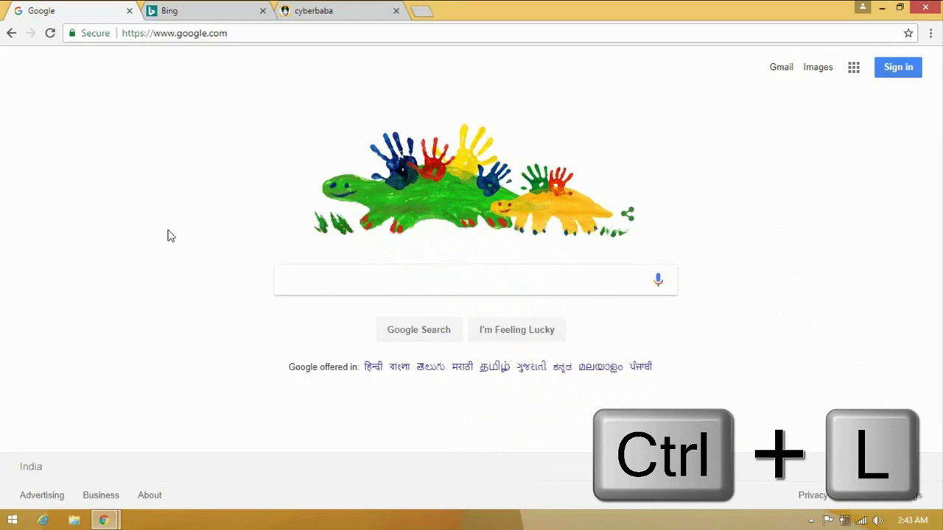
Select the current page address, then open a blank fourth New Tab page
{"action": "key", "text": "ctrl+l"}
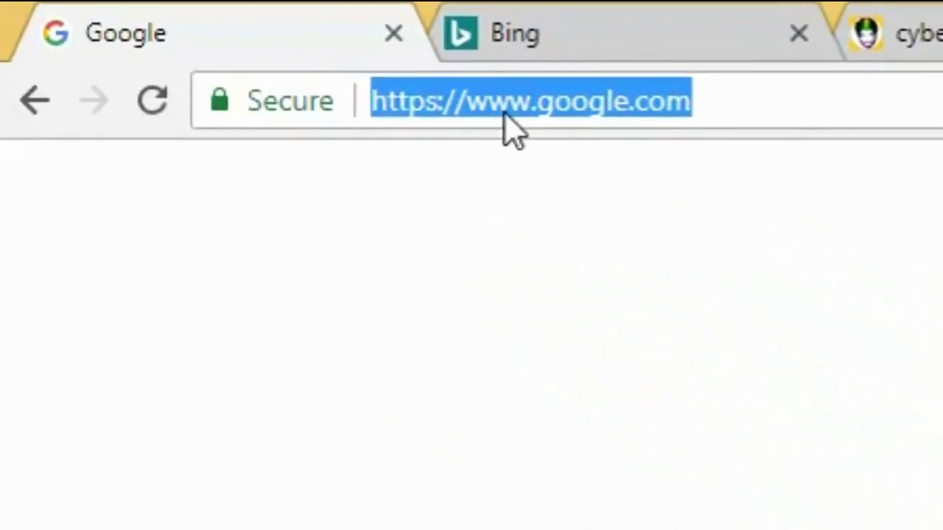
{"action": "key", "text": "ctrl+t"}
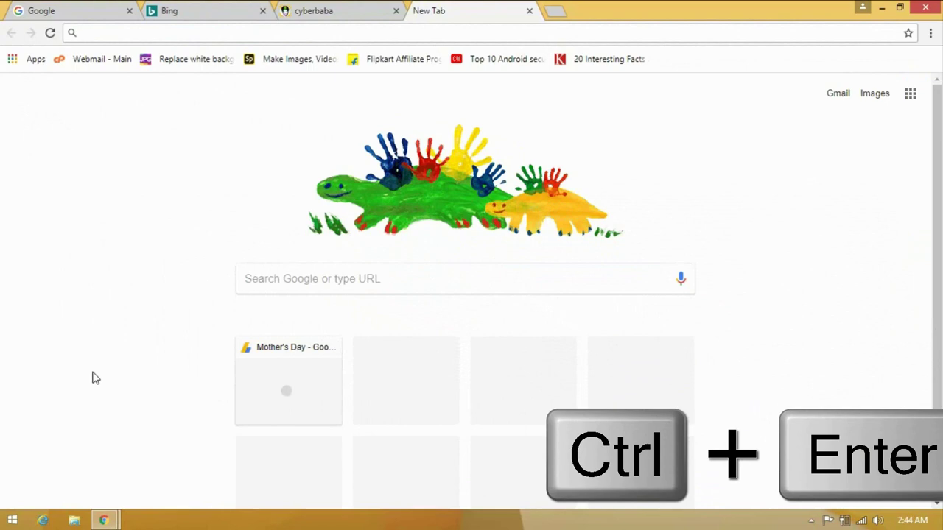
{"action": "type", "text": "b"}
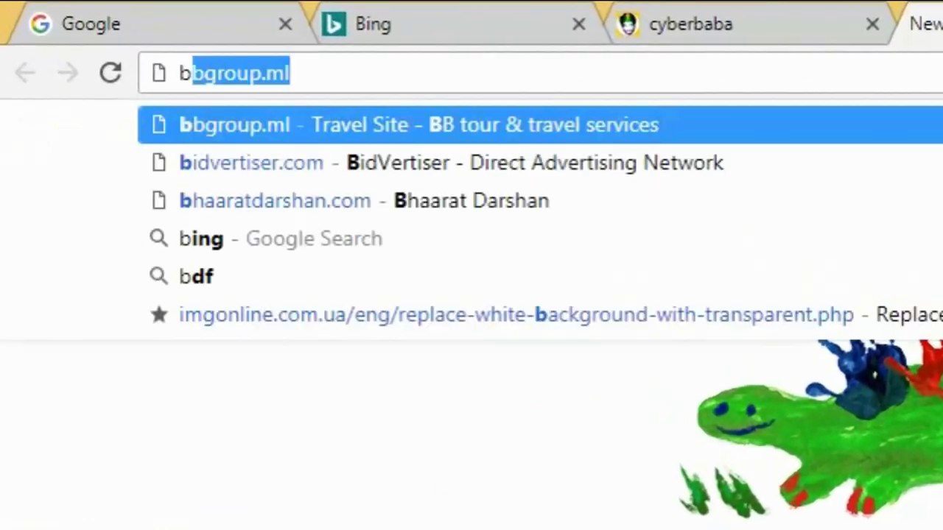
{"action": "type", "text": "ing"}
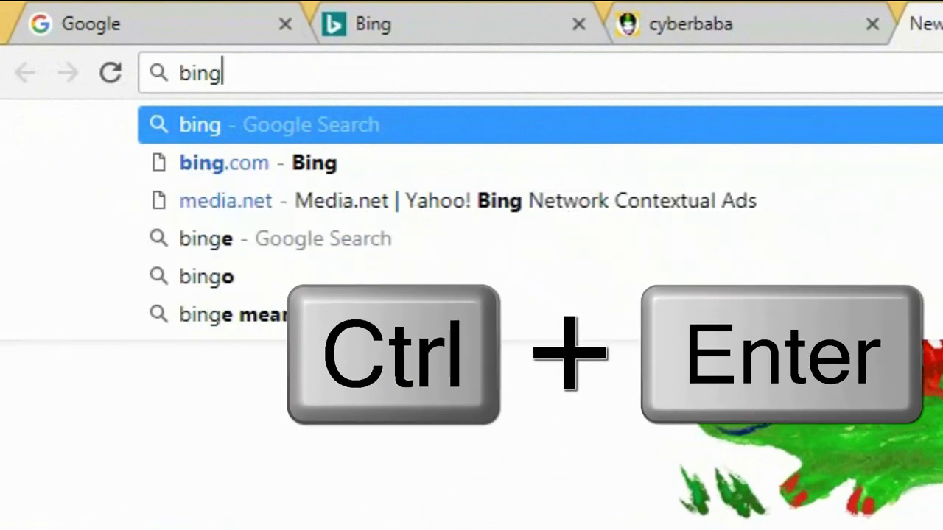
{"action": "key", "text": "ctrl+Return"}
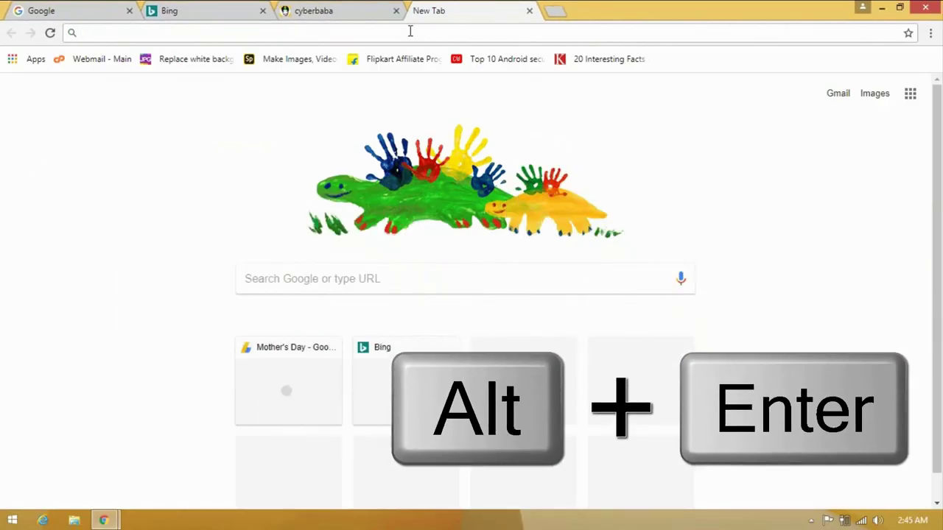
Type 'go' and open the godaddy.com suggestion in a separate new tab with Alt+Enter
{"action": "type", "text": "go"}
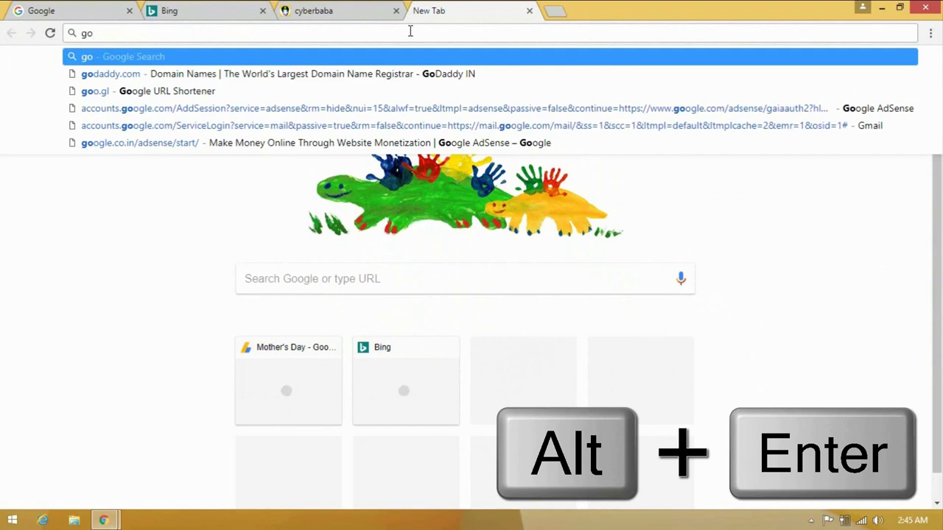
{"action": "key", "text": "Down"}
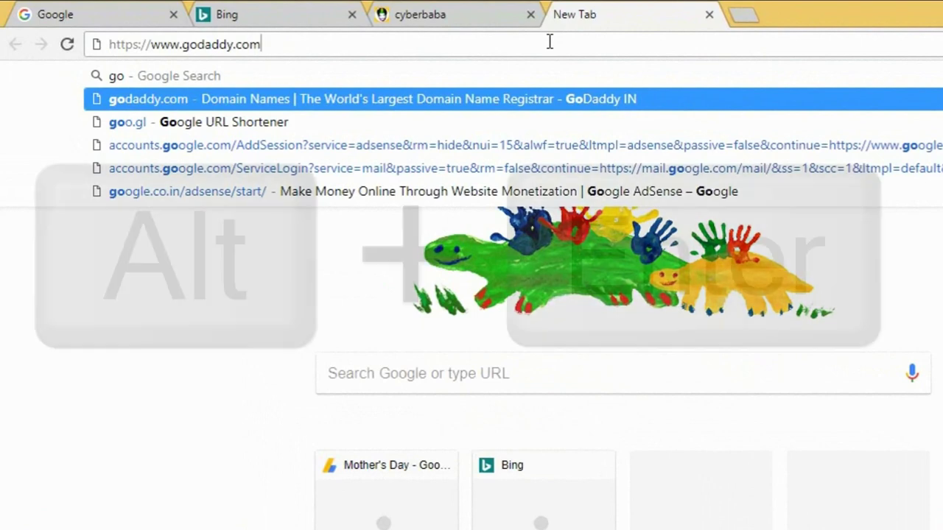
{"action": "key", "text": "alt+Return"}
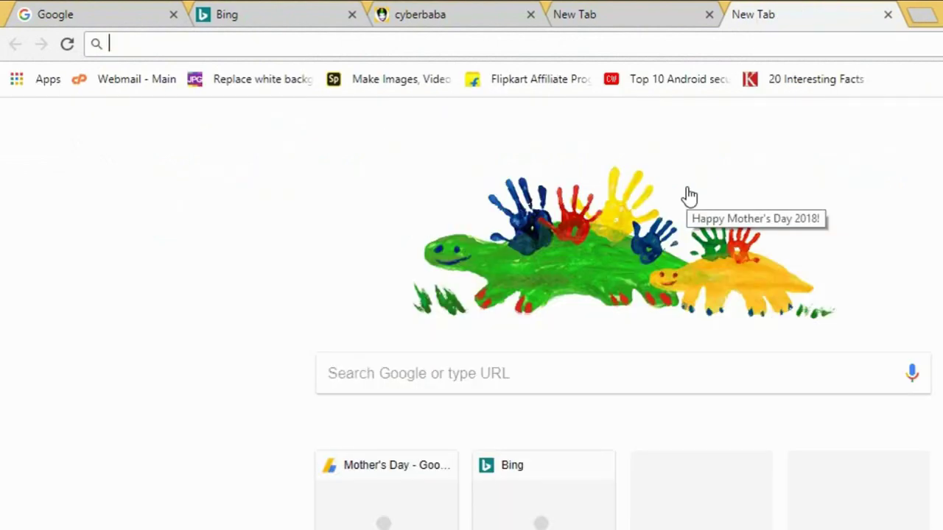
Stop the GoDaddy page loading and open the Yahoo homepage, in.yahoo.com, from search results
{"action": "key", "text": "Escape"}
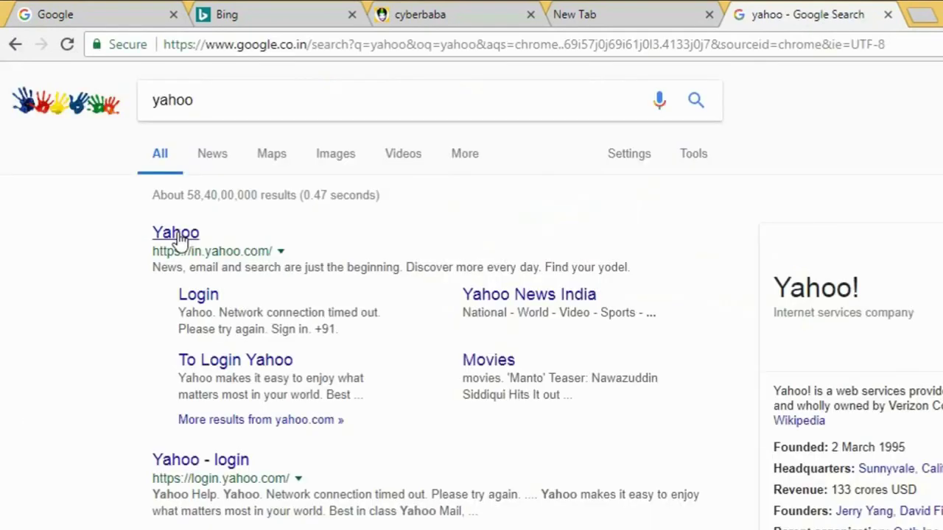
{"action": "left_click", "coordinate": [178, 235]}
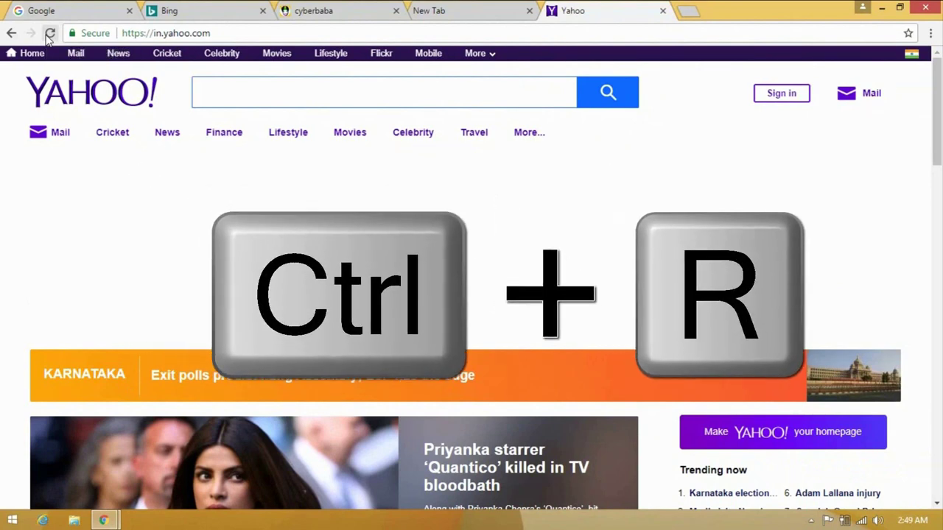
Reload the Yahoo page, then send the tab to the browser's home page with Alt+Home
{"action": "key", "text": "ctrl+r"}
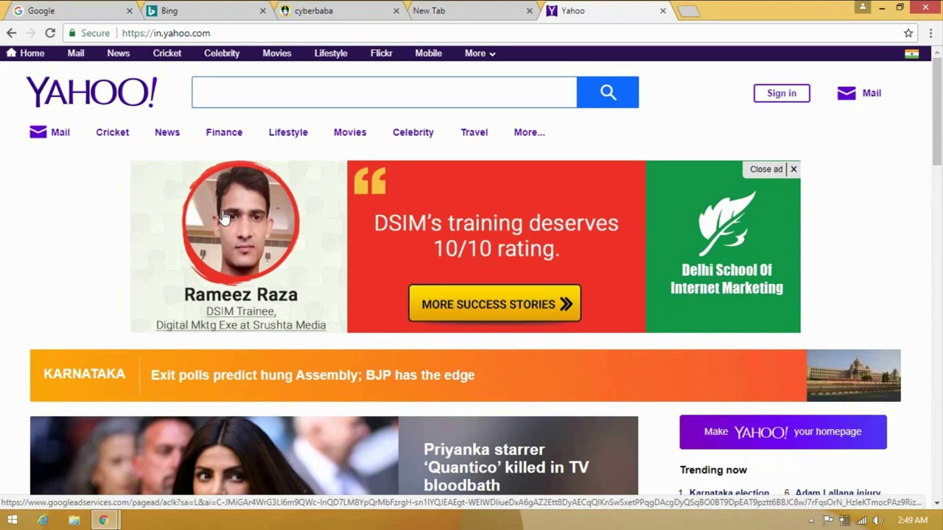
{"action": "key", "text": "alt+Home"}
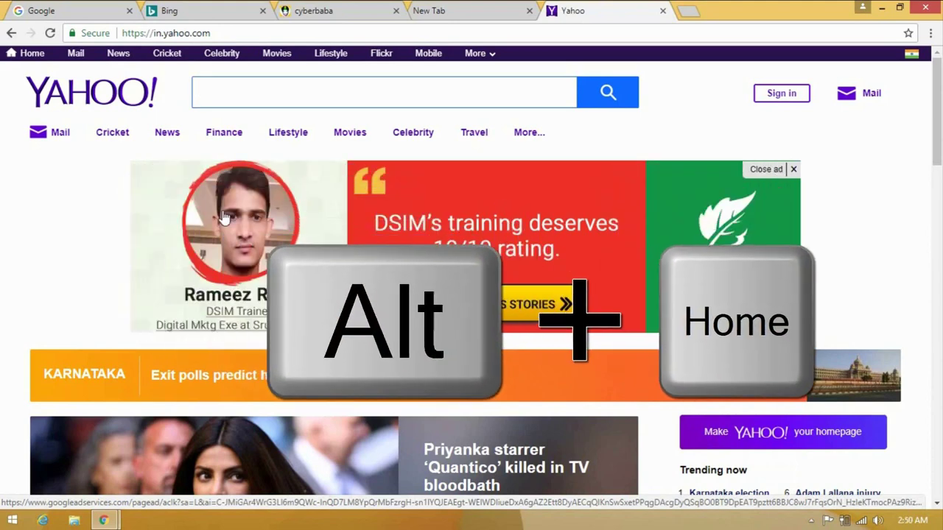
{"action": "key", "text": "alt+Home"}
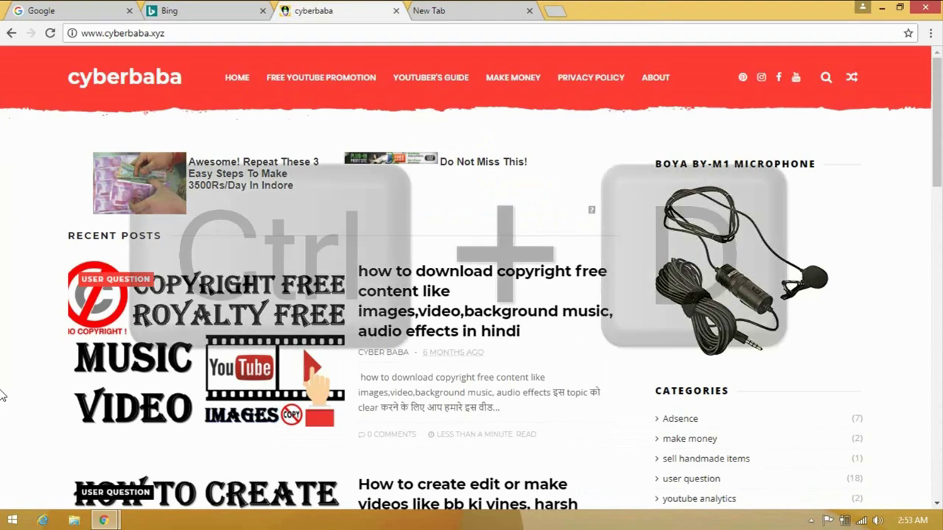
Bookmark the cyberbaba site to the Bookmarks bar, then open another New Tab page
{"action": "key", "text": "ctrl+d"}
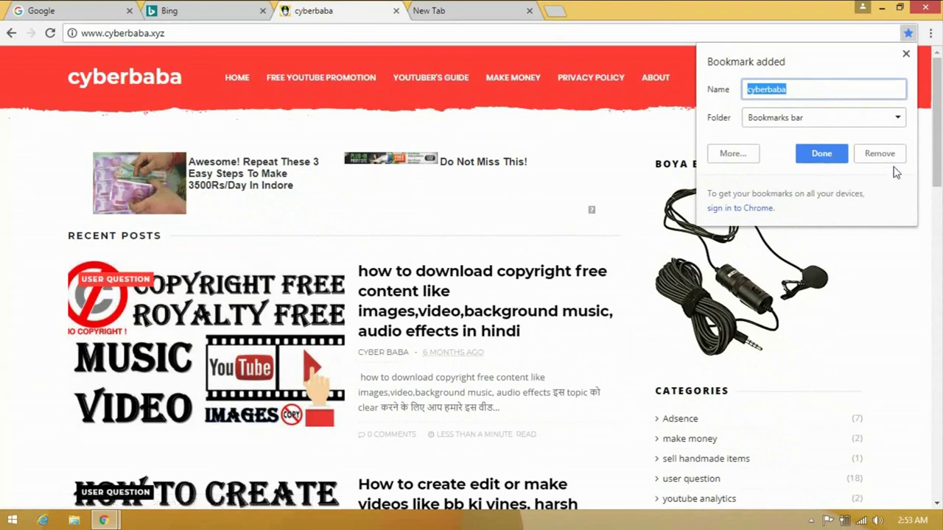
{"action": "left_click", "coordinate": [843, 154]}
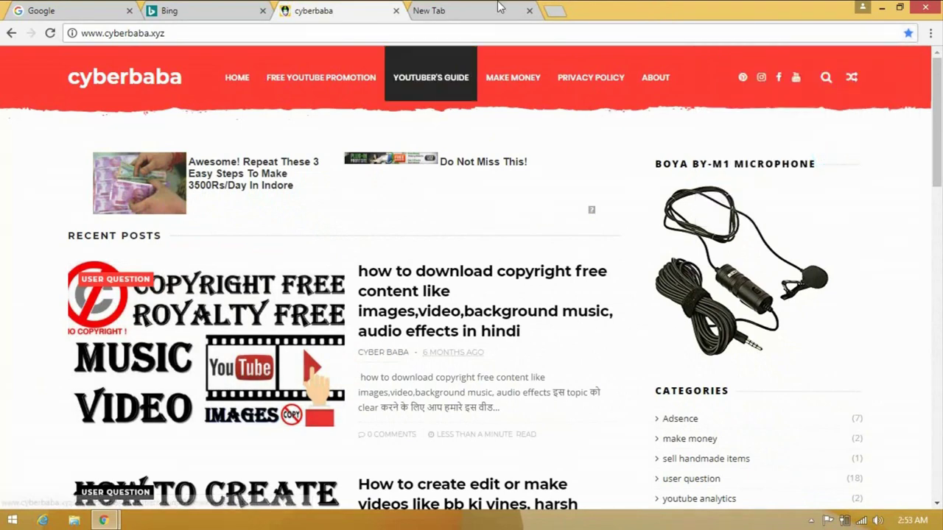
{"action": "key", "text": "ctrl+t"}
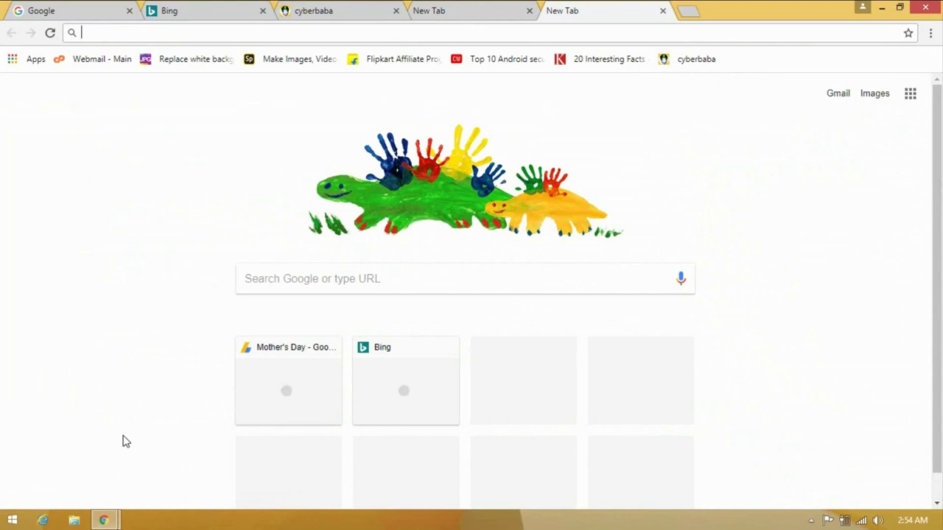
Show the browsing History page, then bring up Clear browsing data set to Last hour
{"action": "key", "text": "ctrl+h"}
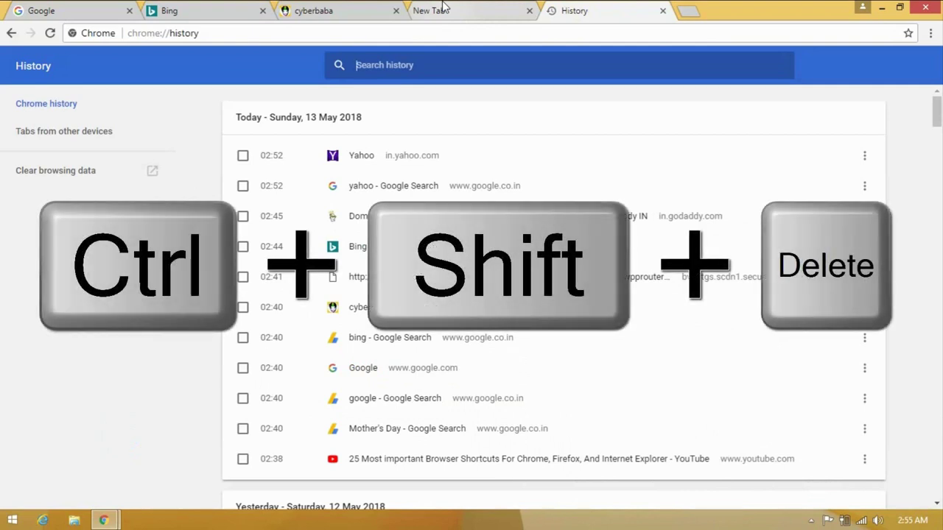
{"action": "key", "text": "ctrl+shift+Delete"}
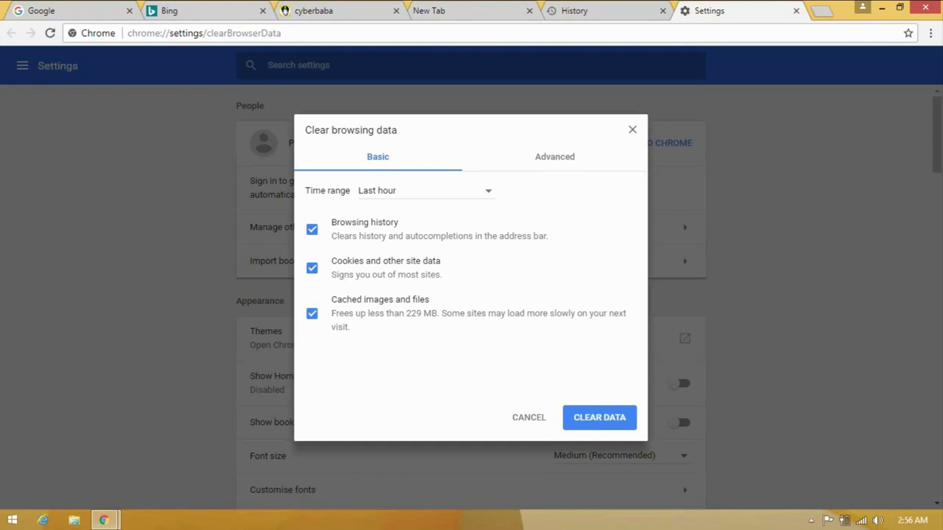
Close the Settings and History tabs without clearing any browsing data
{"action": "left_click", "coordinate": [796, 11]}
{"action": "left_click", "coordinate": [662, 10]}
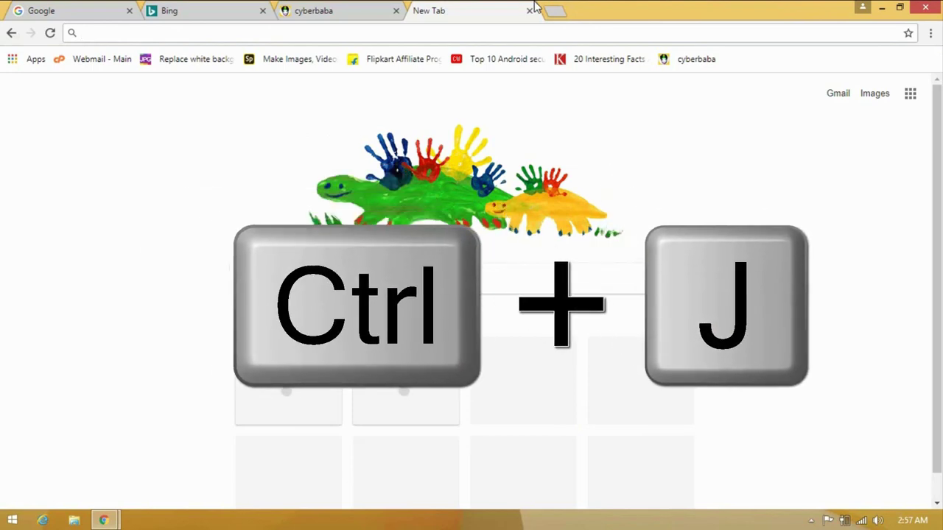
Show the Downloads page with Ctrl+J, then open a fresh fifth New Tab page
{"action": "key", "text": "ctrl+j"}
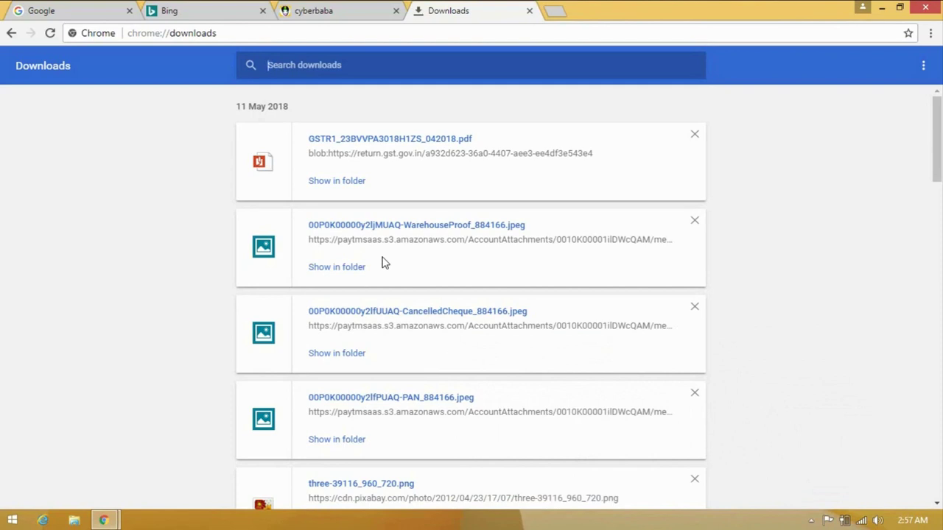
{"action": "key", "text": "ctrl+t"}
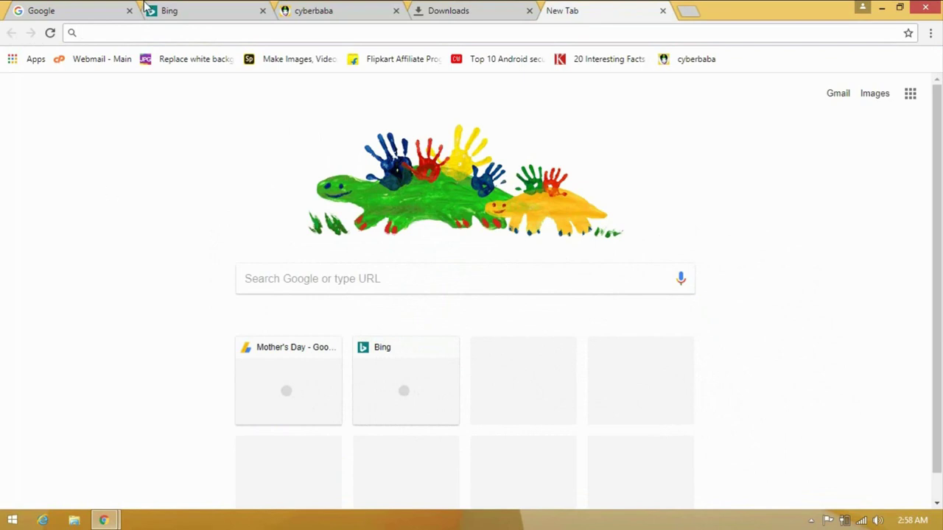
{"action": "left_click", "coordinate": [115, 7]}
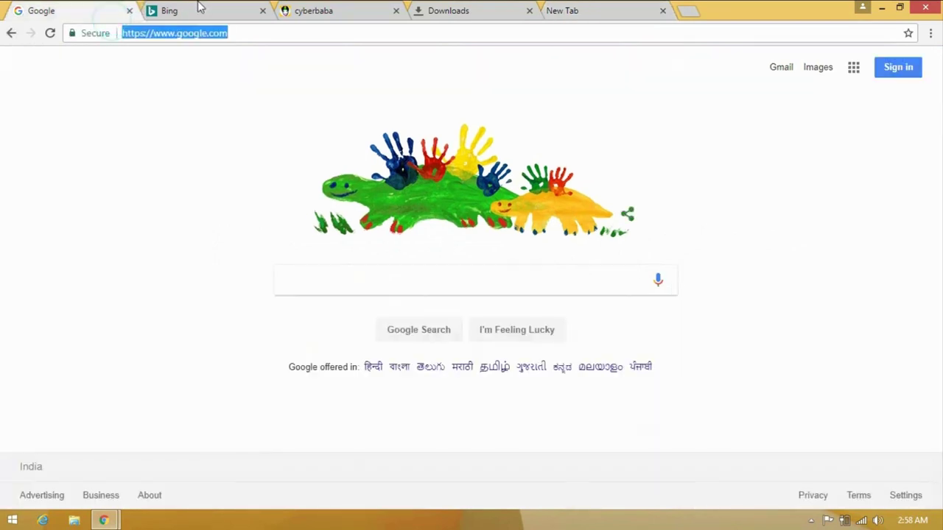
{"action": "left_click", "coordinate": [201, 11]}
{"action": "left_click", "coordinate": [316, 10]}
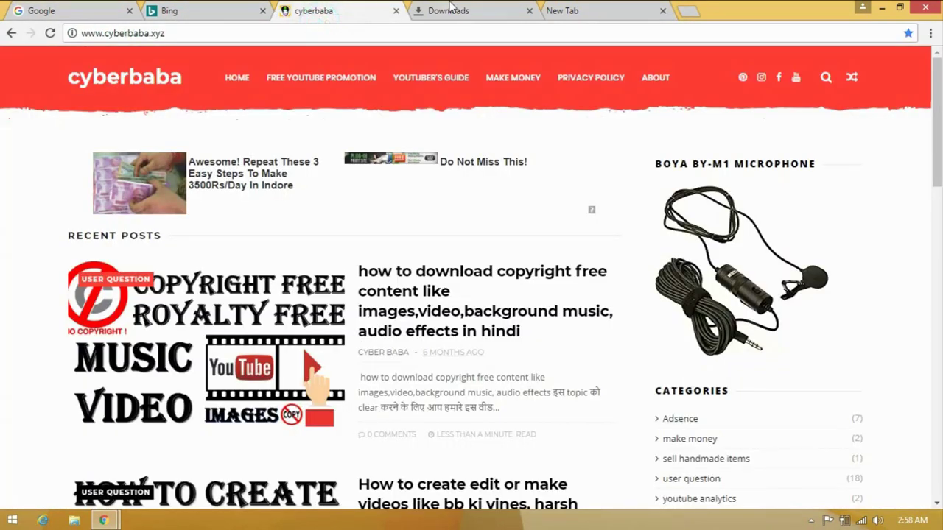
{"action": "left_click", "coordinate": [448, 12]}
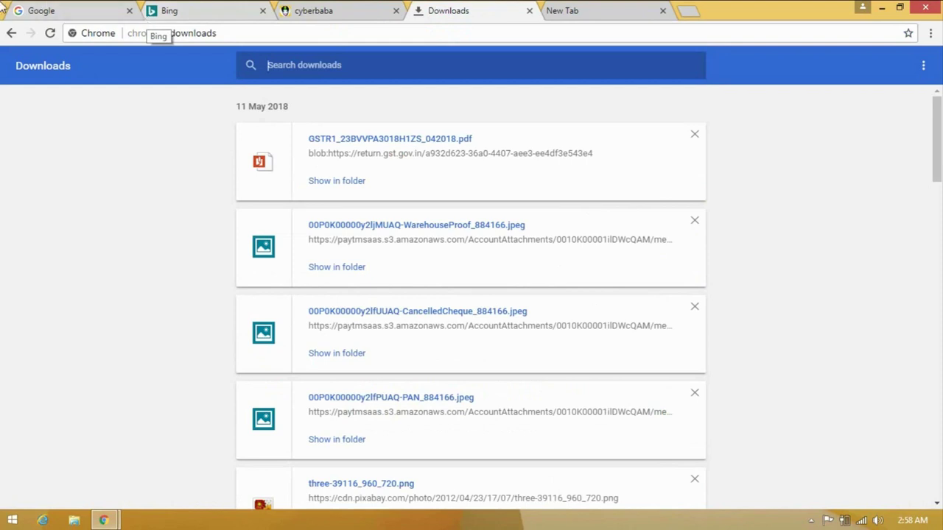
{"action": "left_click", "coordinate": [339, 8]}
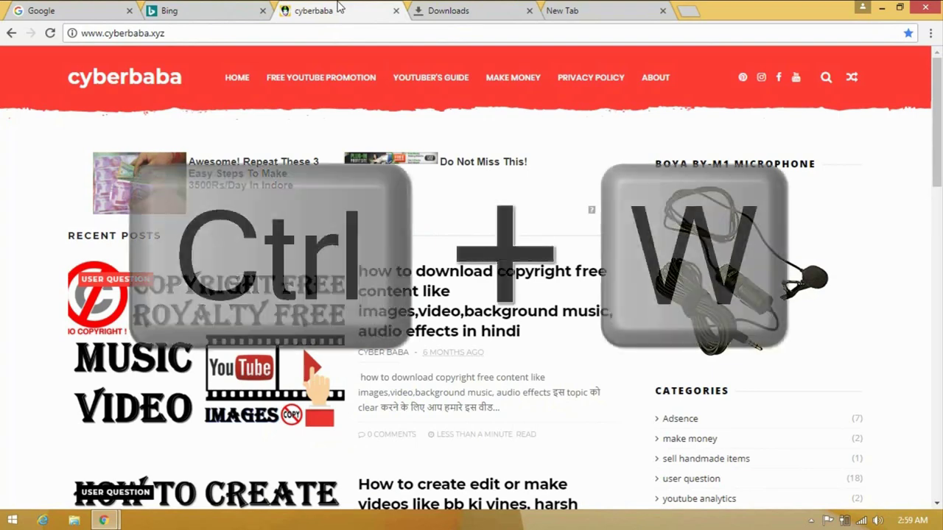
Close the cyberbaba tab with Ctrl+W, leaving Google, Bing, Downloads and New Tab open
{"action": "key", "text": "ctrl+w"}
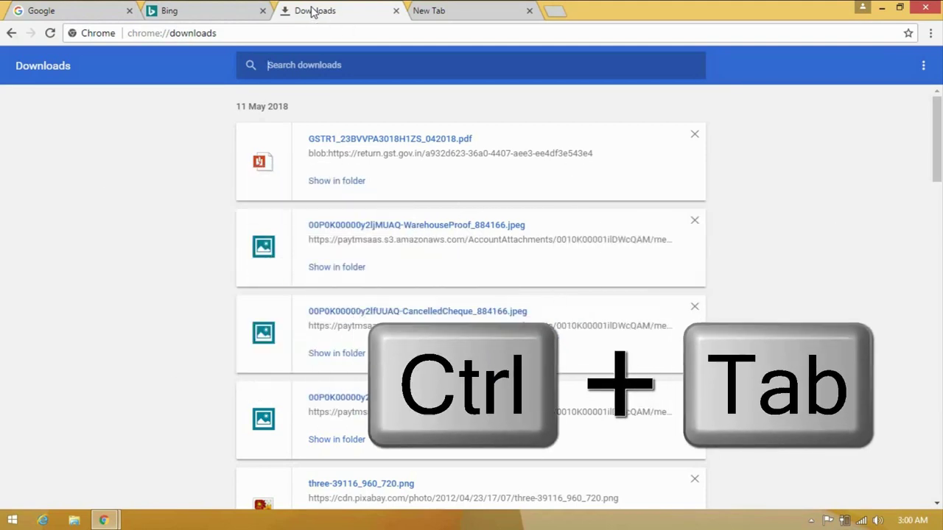
{"action": "key", "text": "ctrl+Tab"}
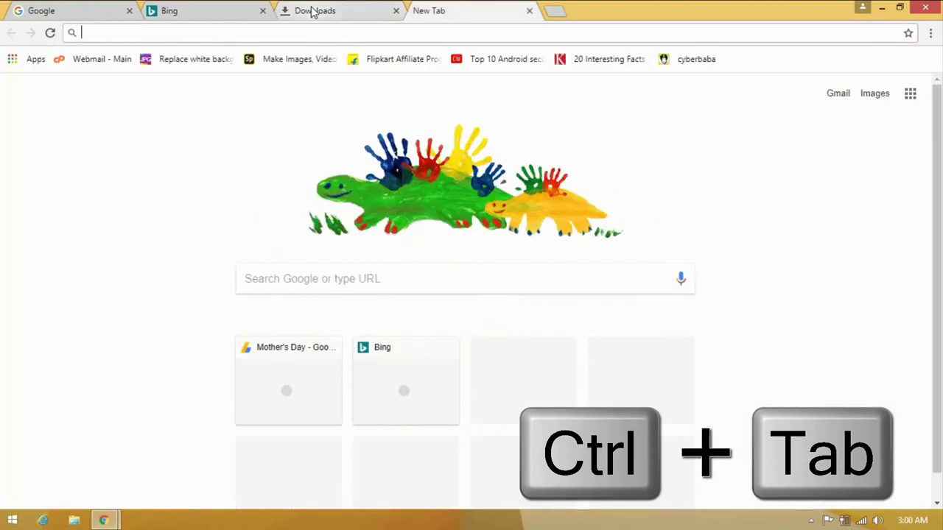
{"action": "key", "text": "ctrl+Tab"}
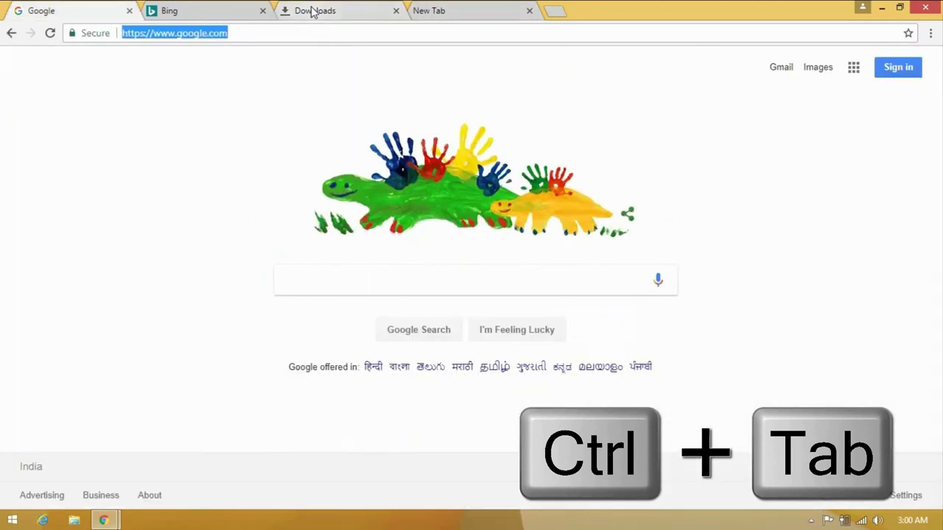
{"action": "key", "text": "ctrl+Tab"}
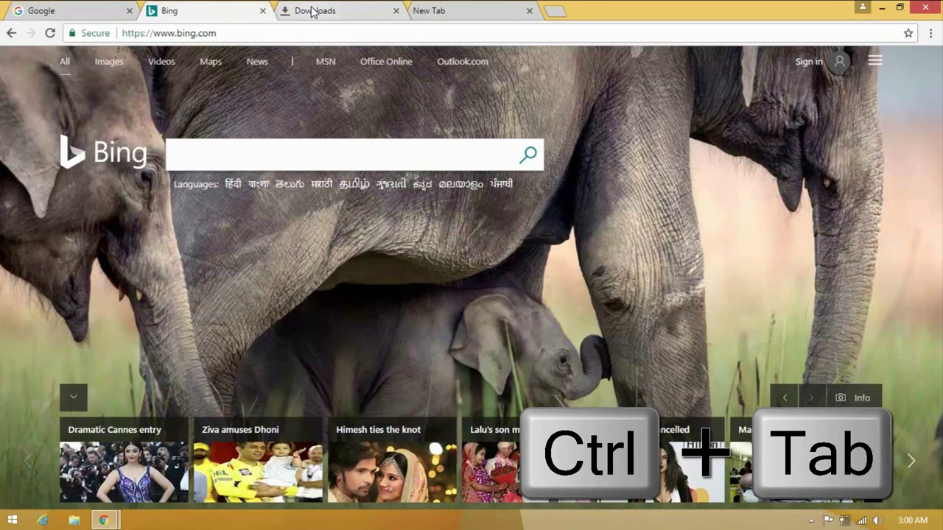
{"action": "key", "text": "ctrl+Tab"}
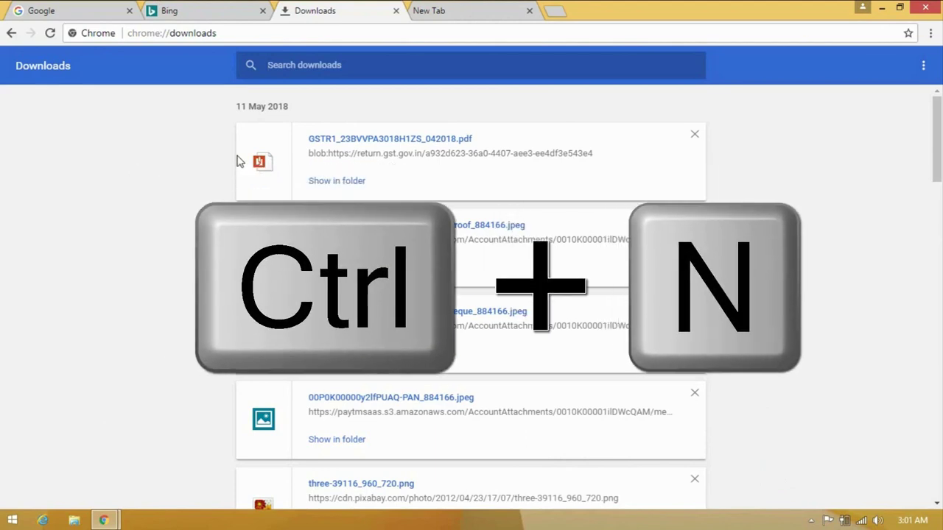
Open a new window, then restore the closed Bing tab (bing.com) next to Google
{"action": "key", "text": "ctrl+n"}
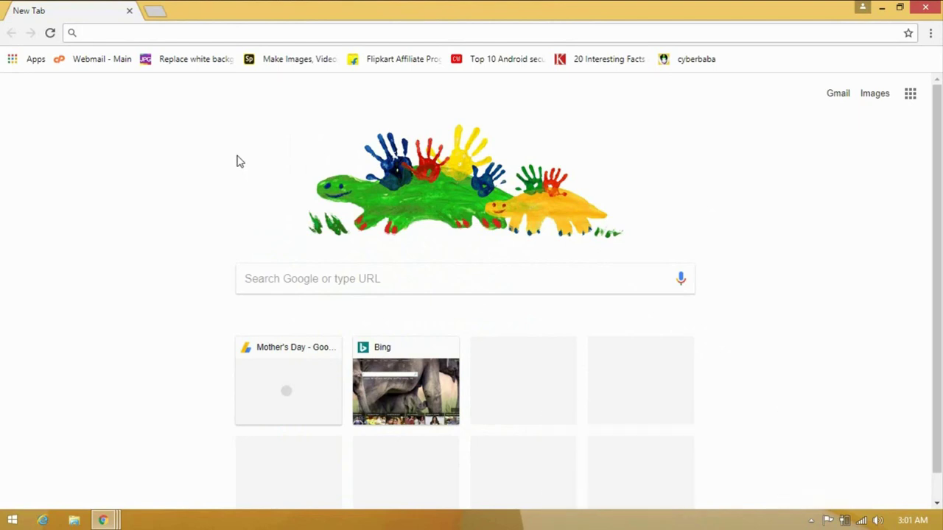
{"action": "key", "text": "ctrl+shift+t"}
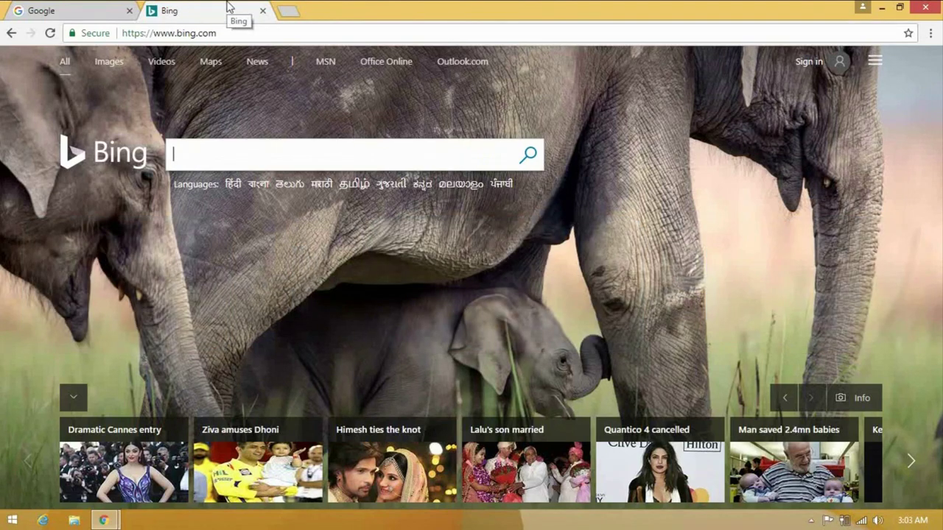
{"action": "left_click", "coordinate": [263, 11]}
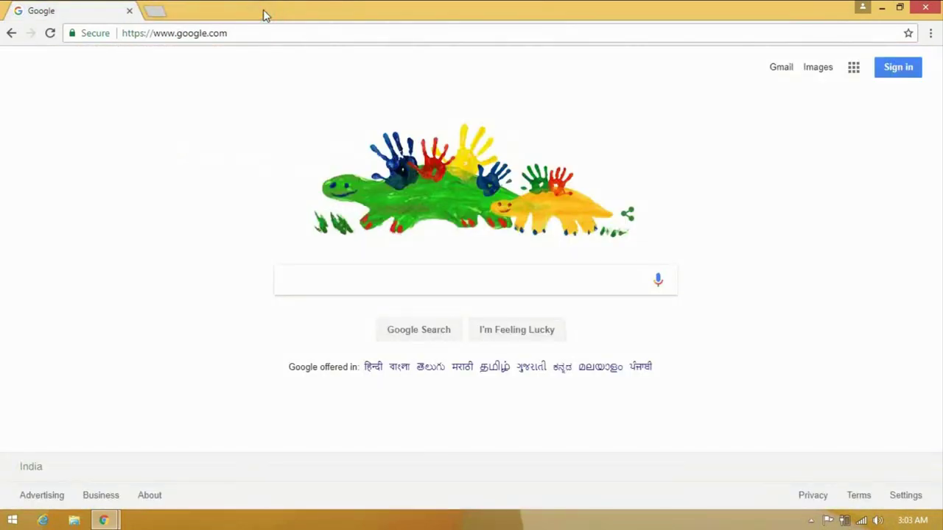
{"action": "key", "text": "ctrl+shift+t"}
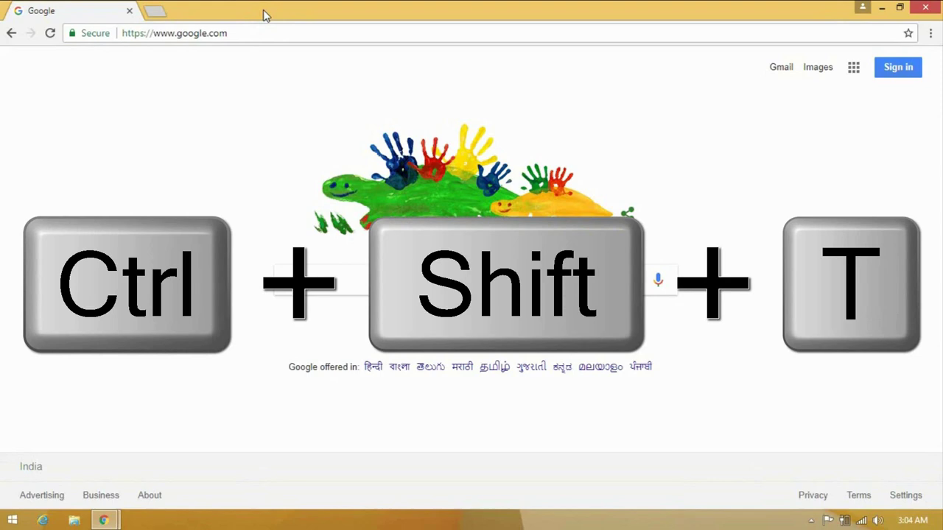
{"action": "key", "text": "ctrl+shift+t"}
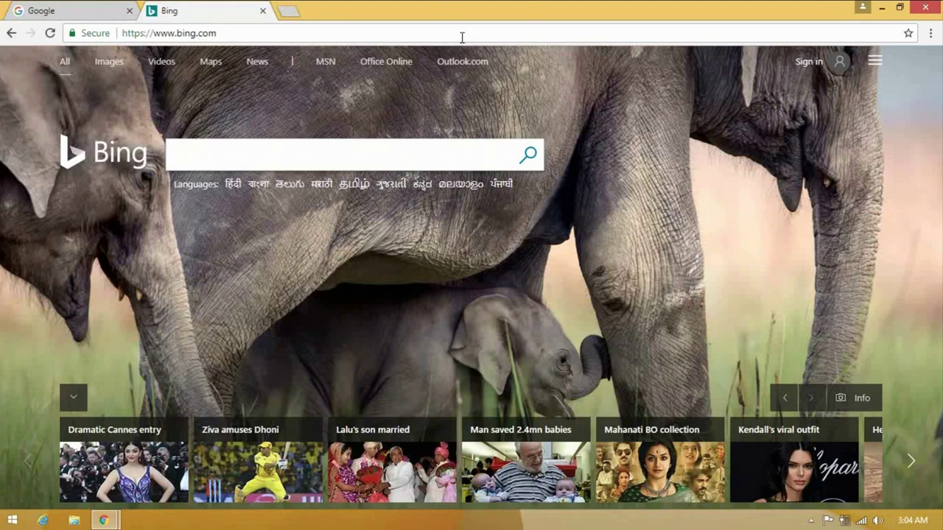
{"action": "key", "text": "F11"}
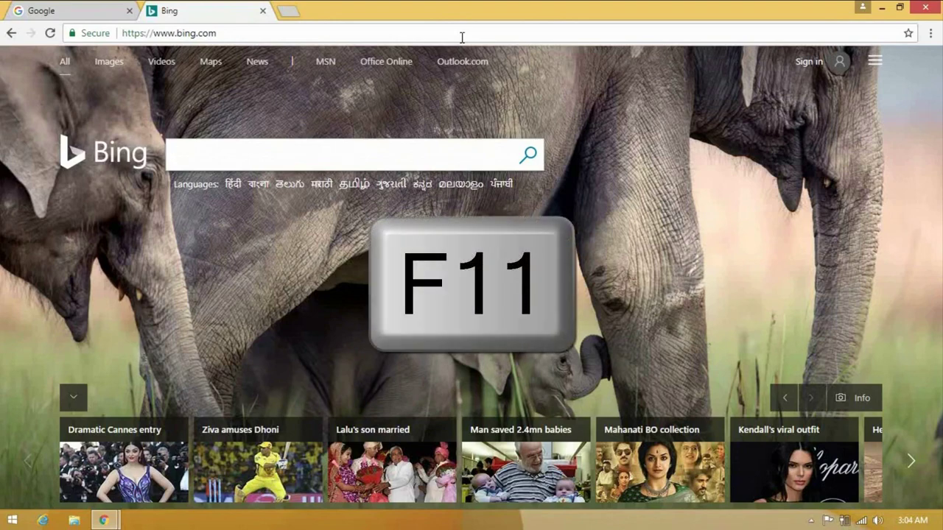
{"action": "key", "text": "F11"}
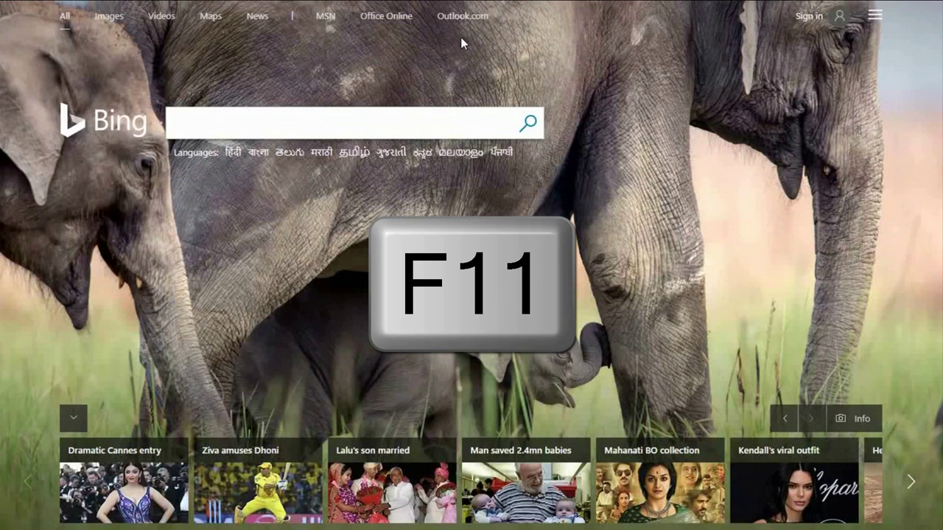
{"action": "key", "text": "F11"}
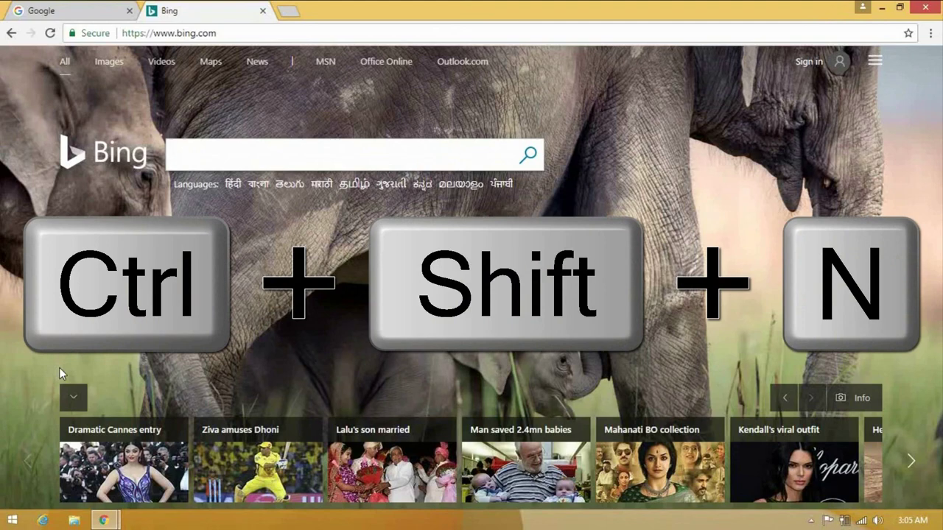
Launch an incognito window showing the "You've gone incognito" New Tab page
{"action": "key", "text": "ctrl+shift+n"}
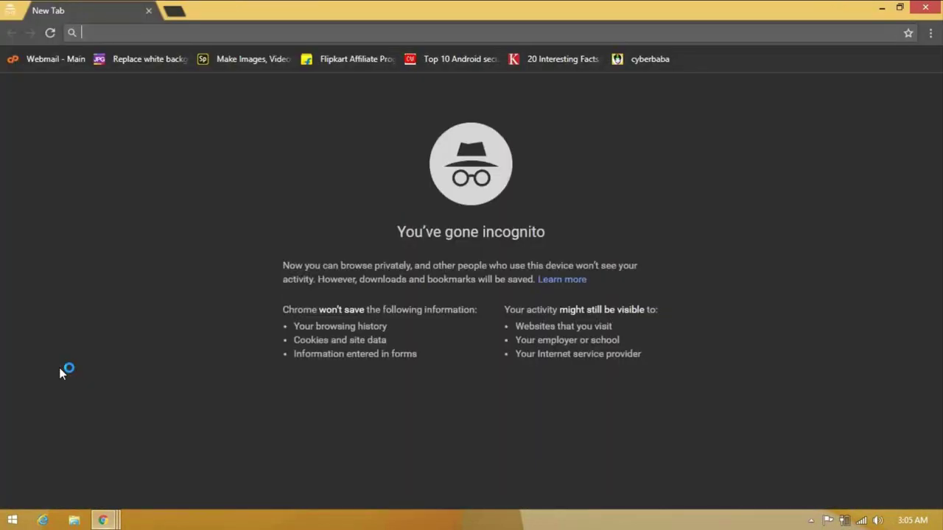